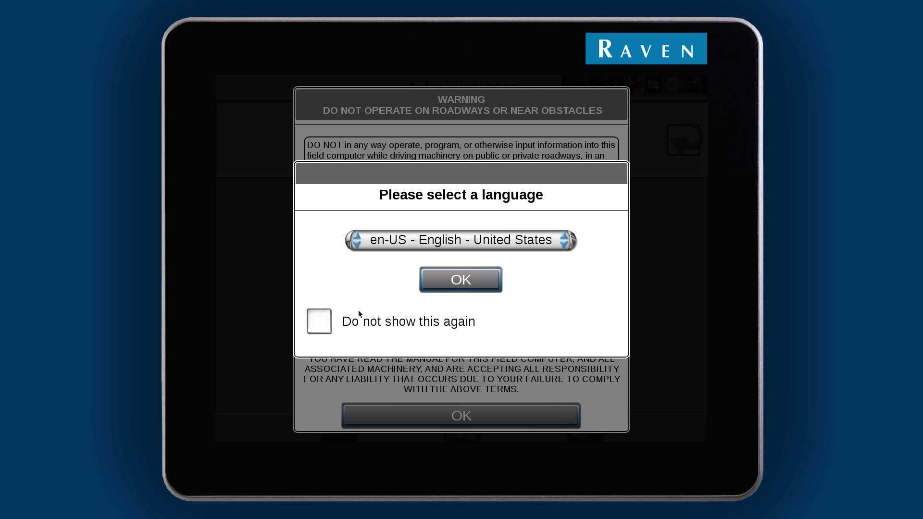
# - Keep en-US English as the language without showing the prompt again, and accept the roadway warning and license agreement
pyautogui.click(324, 323)
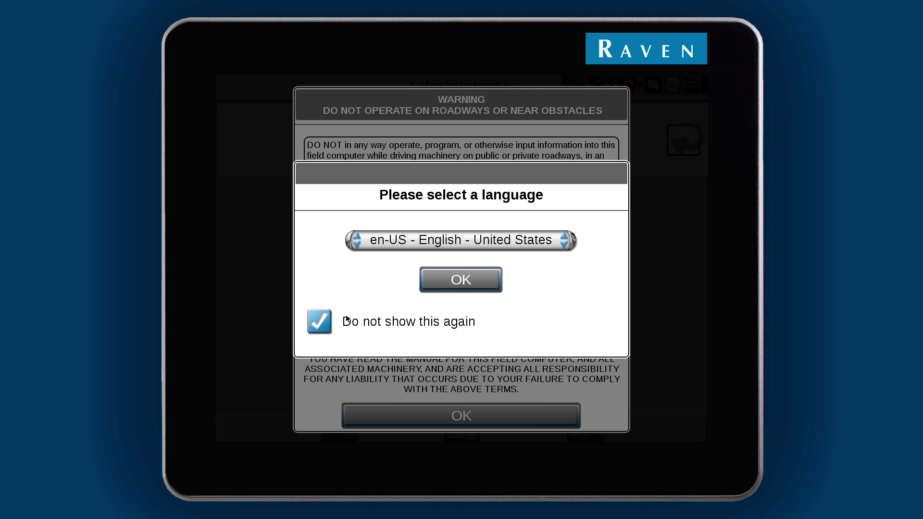
pyautogui.click(441, 288)
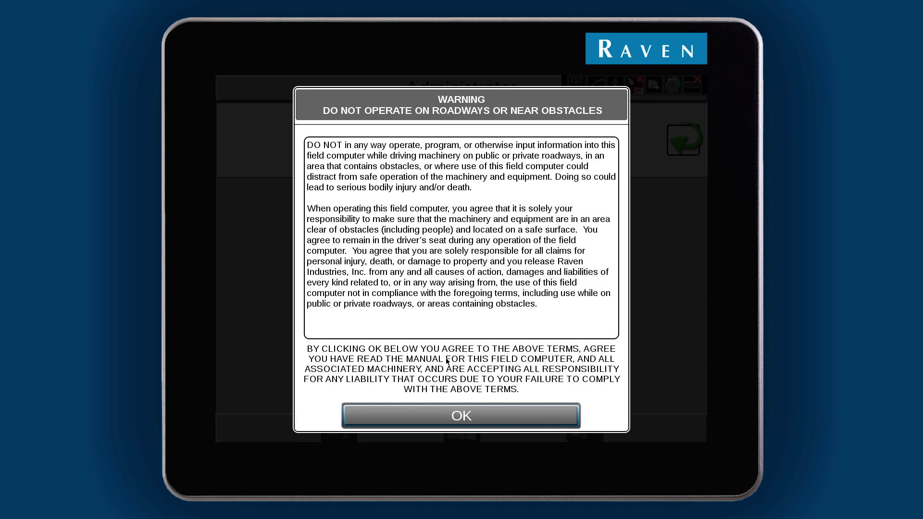
pyautogui.click(483, 415)
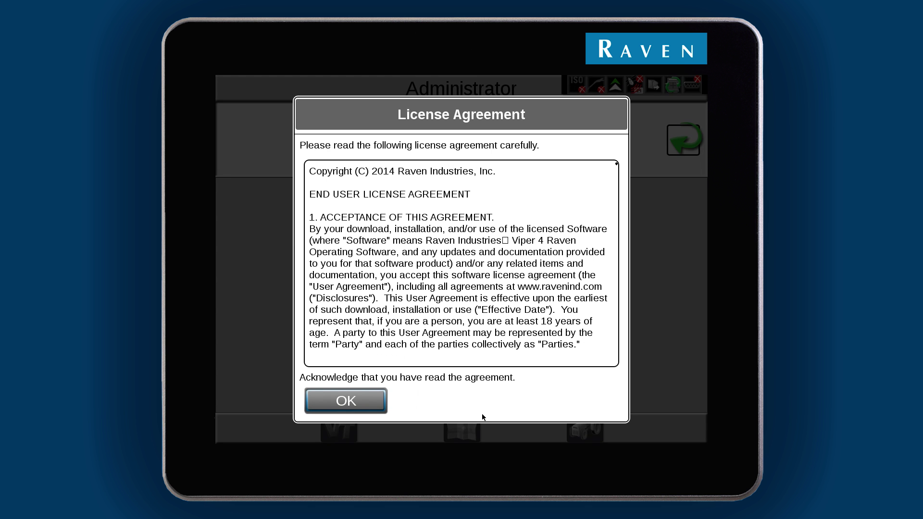
pyautogui.click(380, 402)
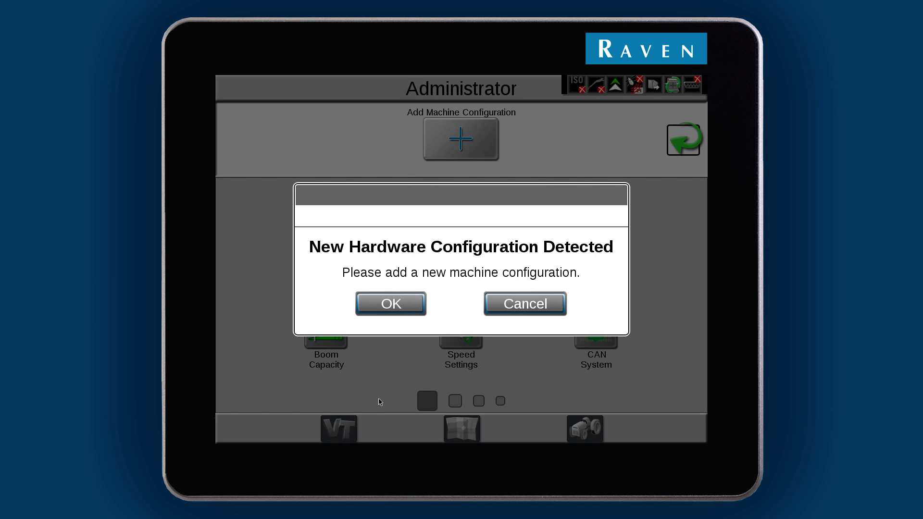
# - Start a new machine configuration and name it "100ft 5 Section"
pyautogui.click(413, 310)
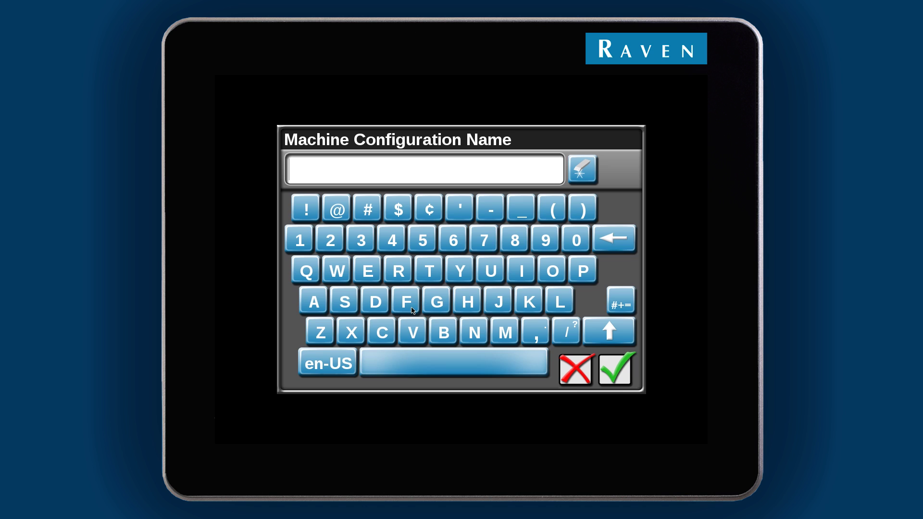
pyautogui.write('100ft ')
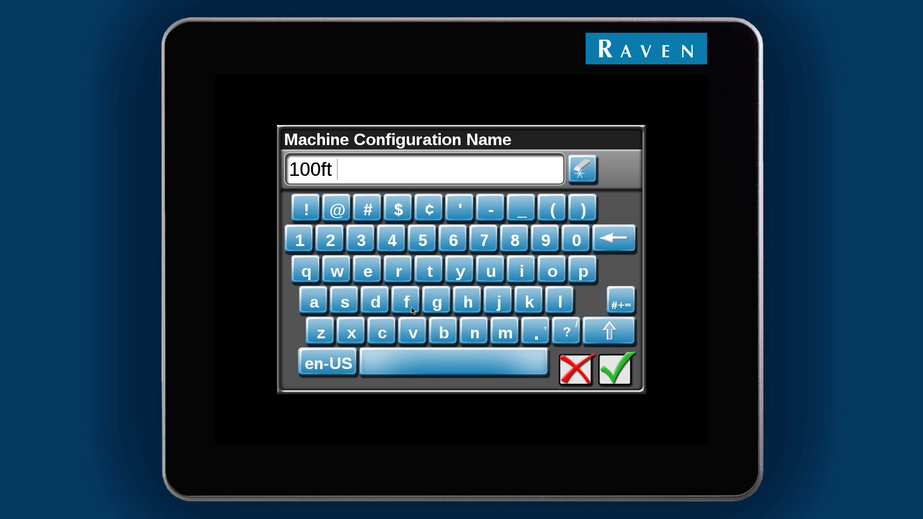
pyautogui.write('5 Section')
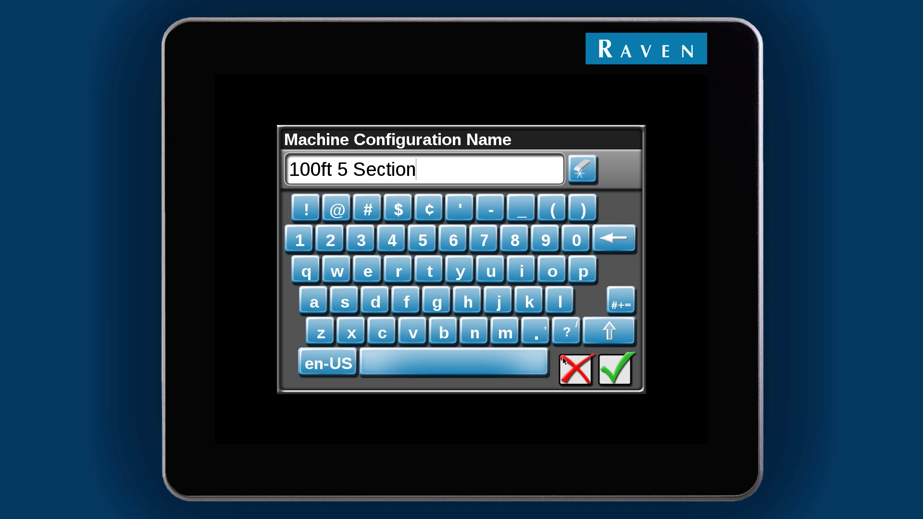
pyautogui.click(607, 370)
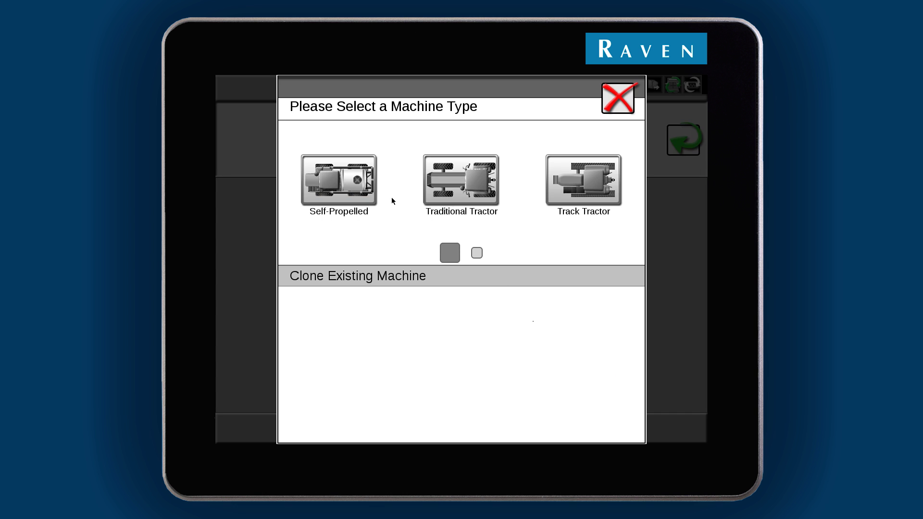
# - Choose the Self-Propelled machine type and name the machine RG1300B
pyautogui.click(363, 187)
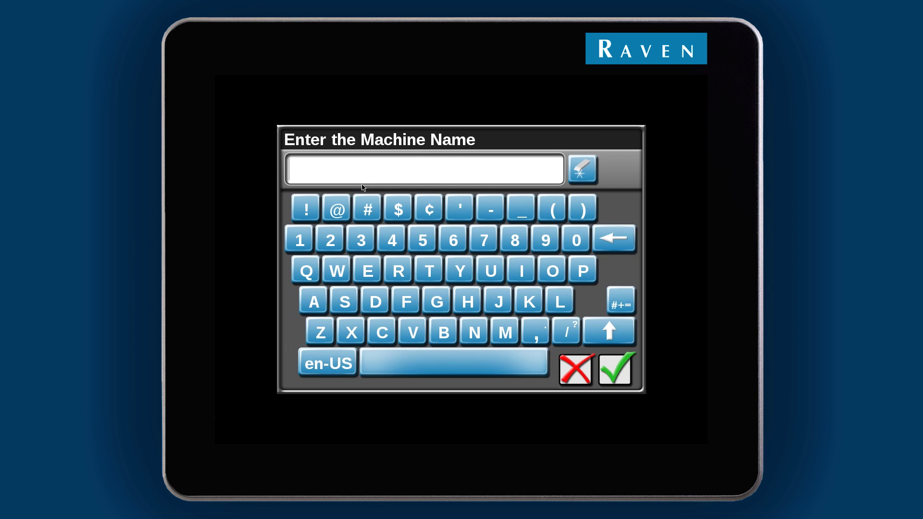
pyautogui.write('RG1300B')
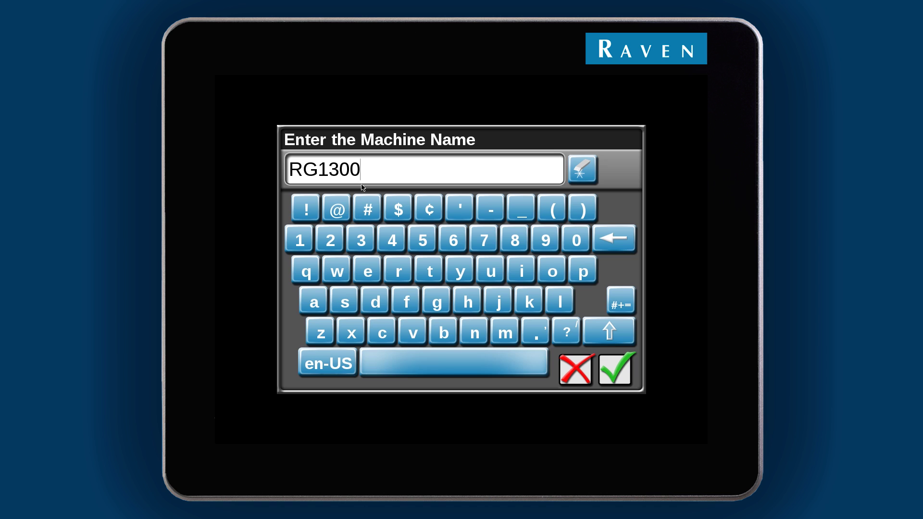
pyautogui.click(611, 369)
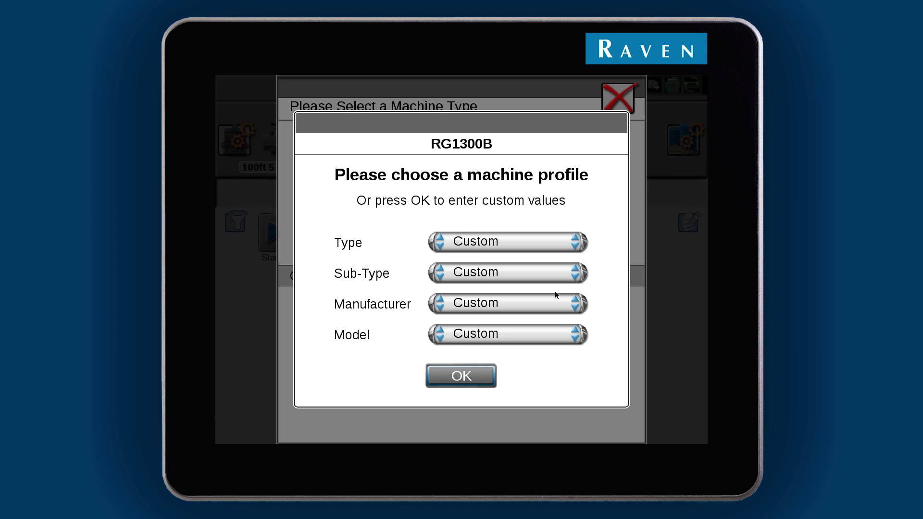
# - Set the machine profile to type Applicator, sub-type Sprayer, manufacturer AGCO and model RoGator 1300
pyautogui.click(528, 243)
pyautogui.click(527, 286)
pyautogui.click(524, 282)
pyautogui.click(521, 317)
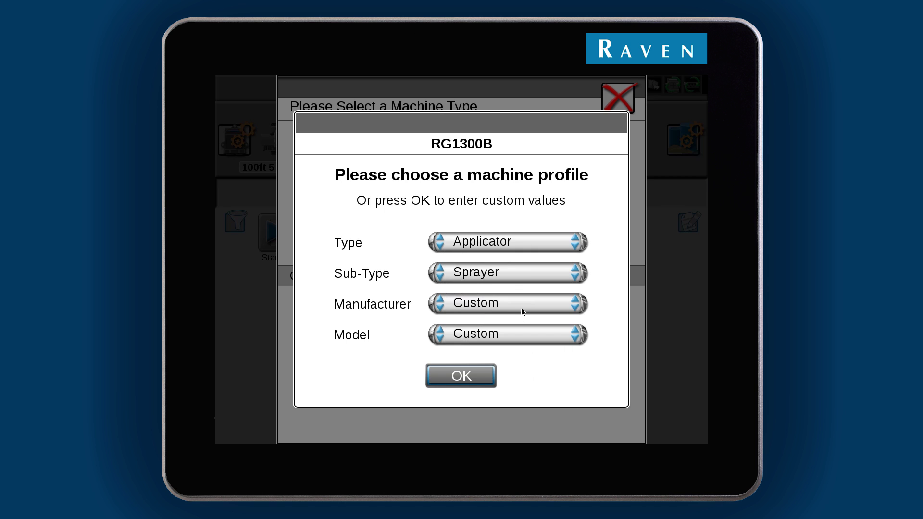
pyautogui.click(521, 310)
pyautogui.click(516, 373)
pyautogui.click(519, 335)
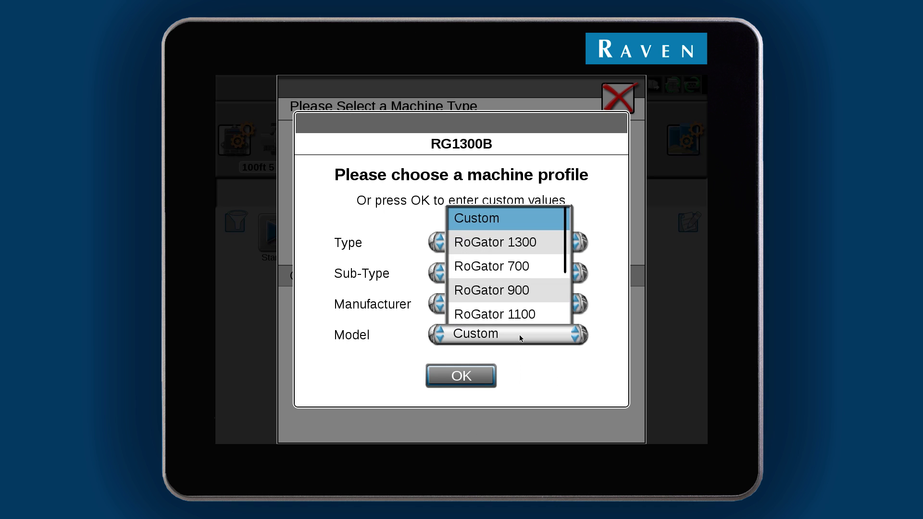
pyautogui.click(521, 247)
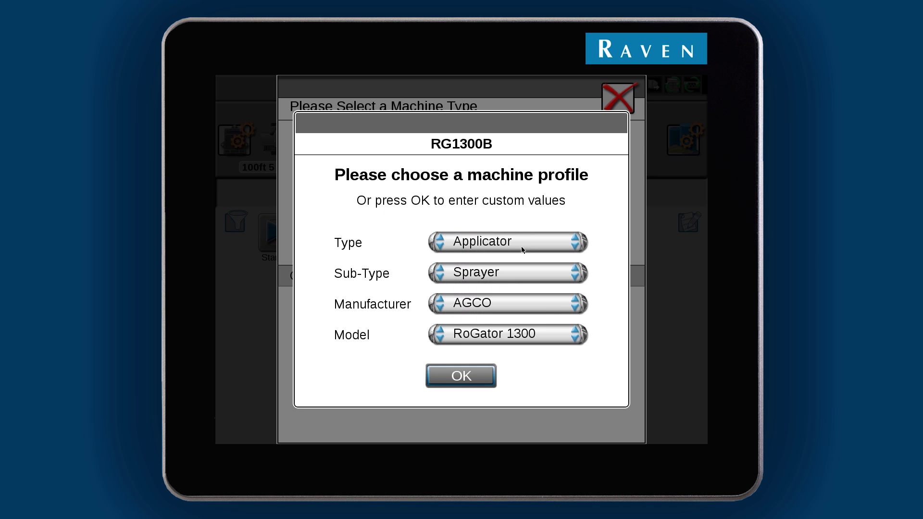
pyautogui.click(486, 380)
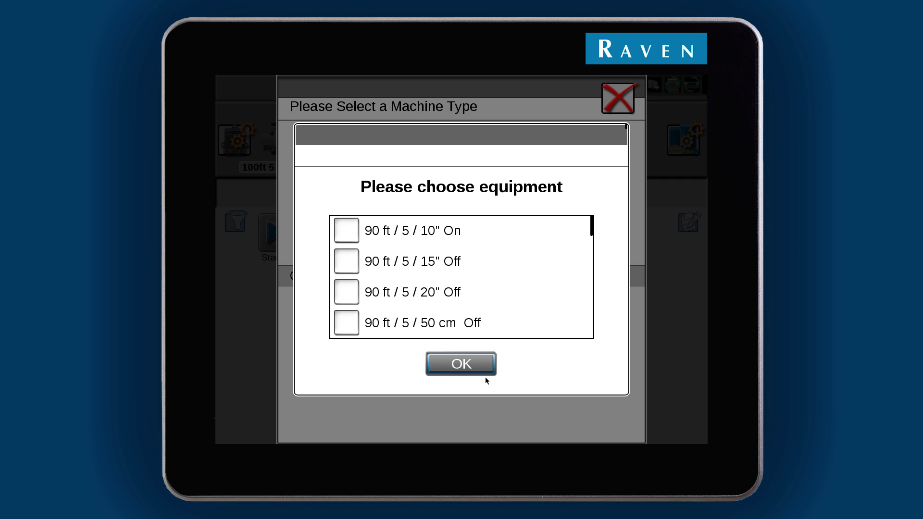
# - Select the 100 ft / 5 / 15" Off equipment for the machine
pyautogui.scroll(-5, 515, 269)
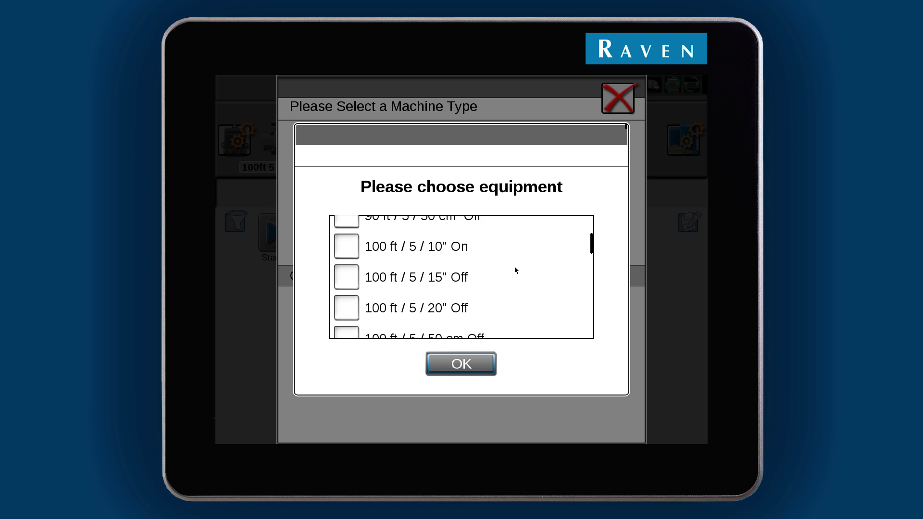
pyautogui.click(356, 278)
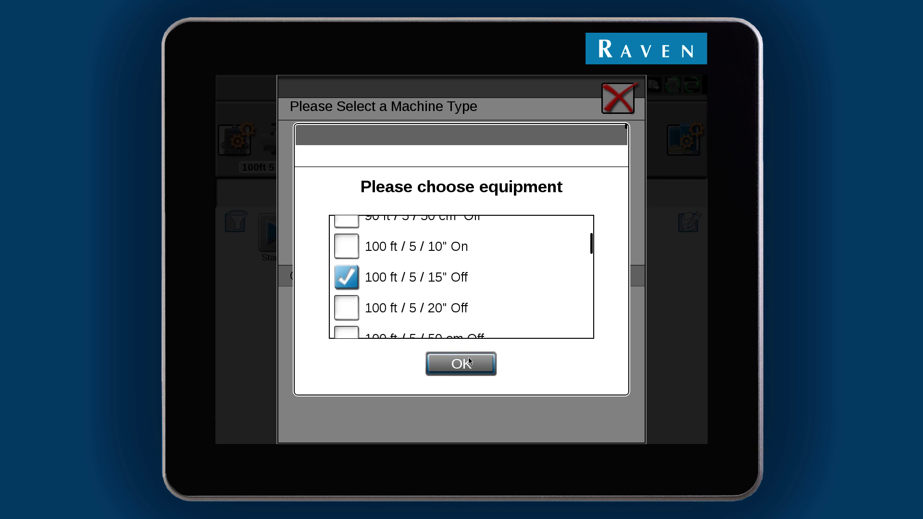
pyautogui.click(485, 368)
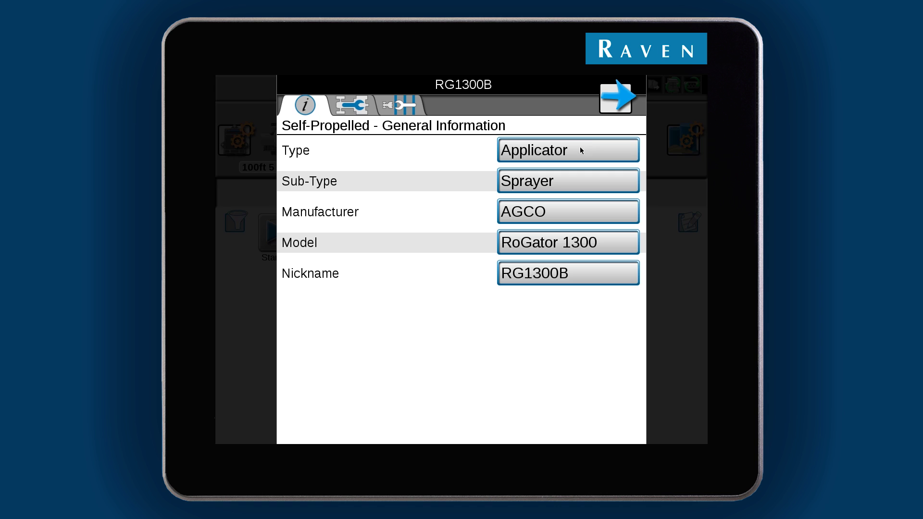
# - Review the machine's general information and GPS measurements, and the spray boom's setup and offset from the rear axle
pyautogui.click(609, 108)
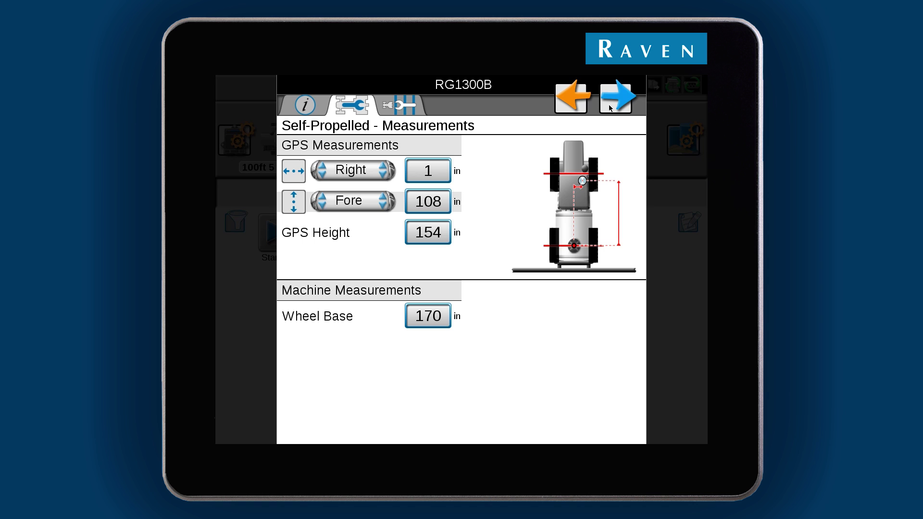
pyautogui.click(610, 109)
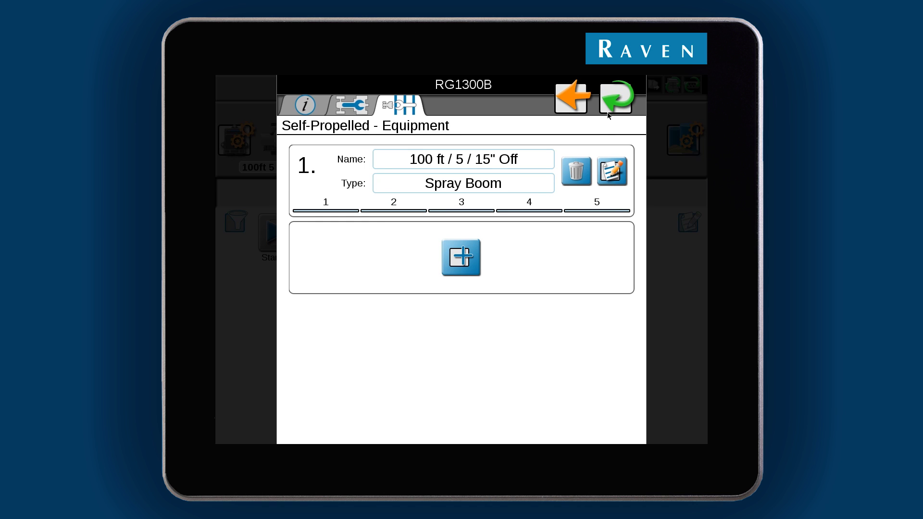
pyautogui.click(609, 175)
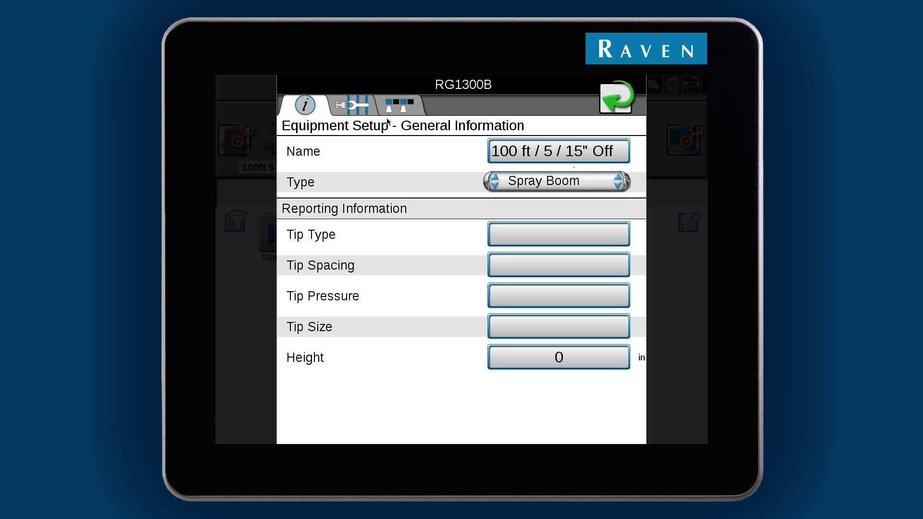
pyautogui.click(368, 111)
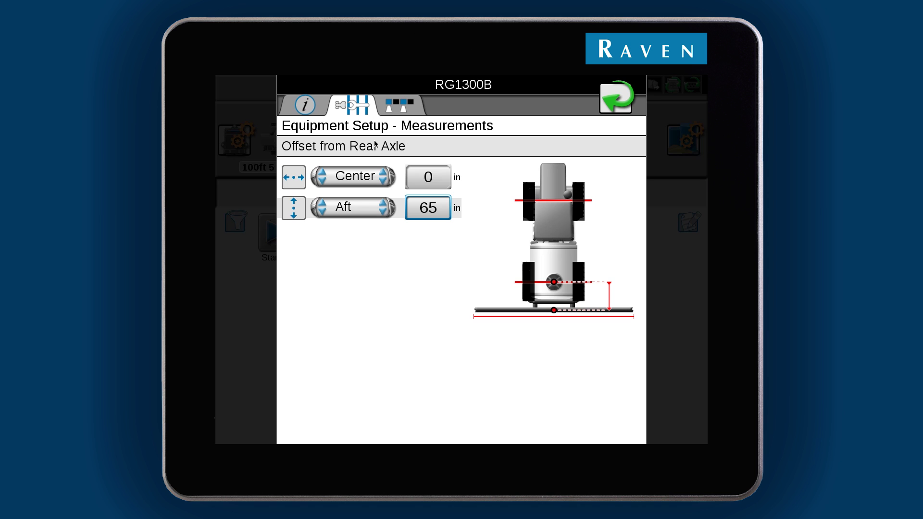
pyautogui.click(386, 210)
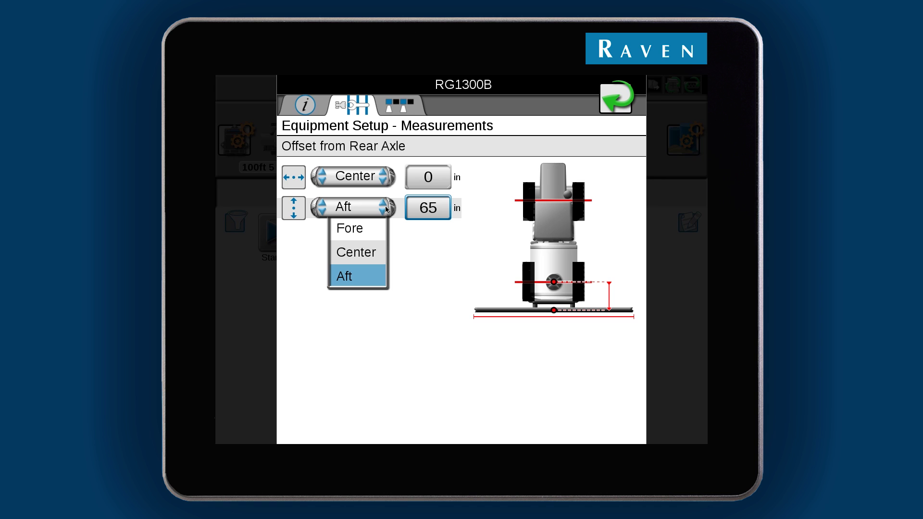
pyautogui.click(387, 210)
# - Check the width and offset settings across the spray boom's sections and finish the machine setup
pyautogui.click(397, 110)
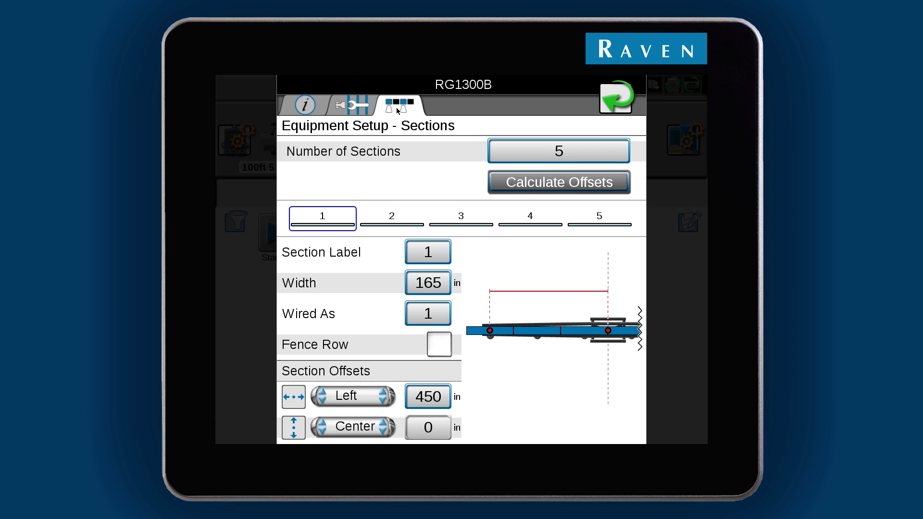
pyautogui.click(394, 217)
pyautogui.click(465, 223)
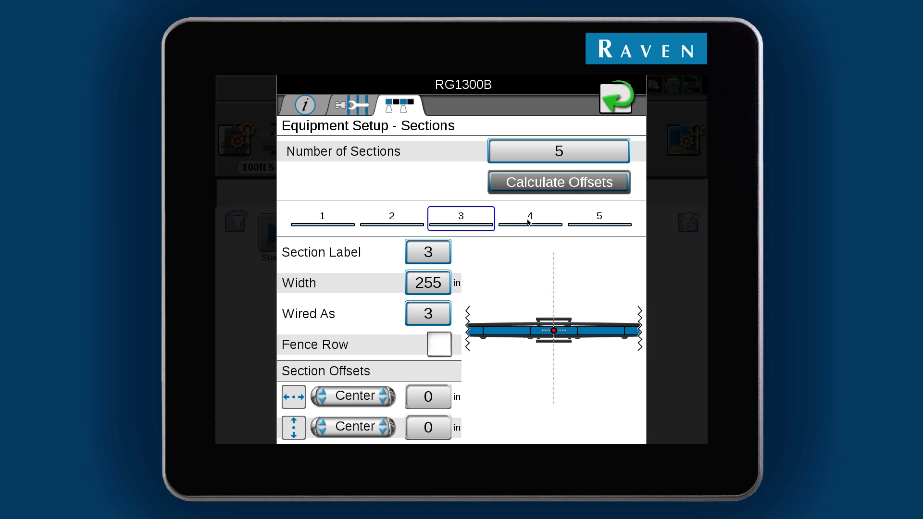
pyautogui.click(528, 222)
pyautogui.click(598, 228)
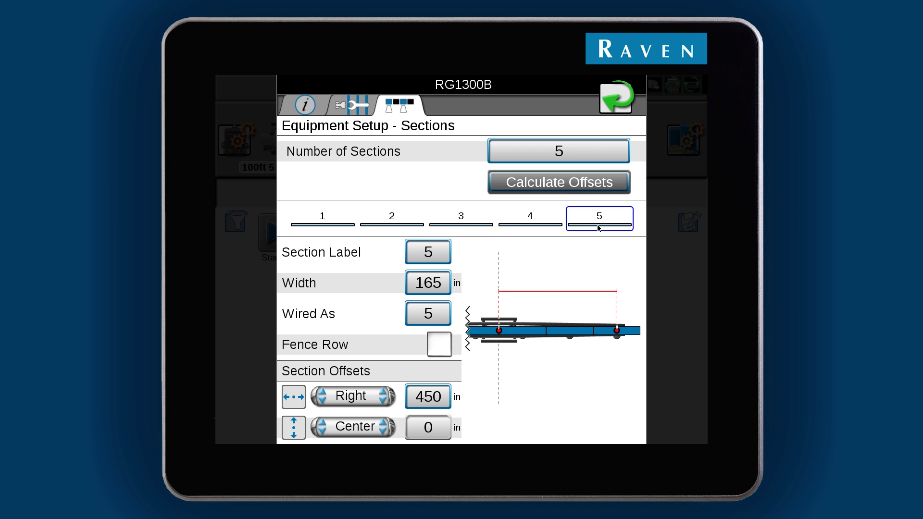
pyautogui.click(612, 100)
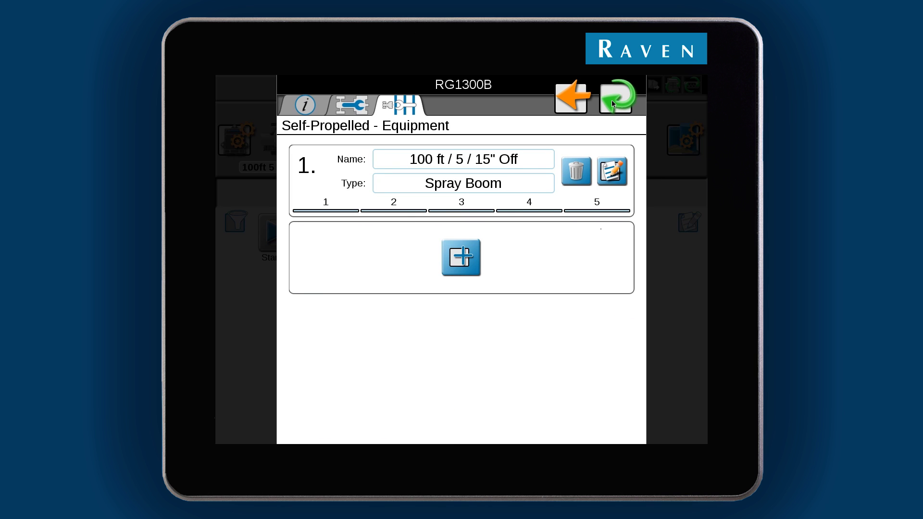
pyautogui.click(612, 100)
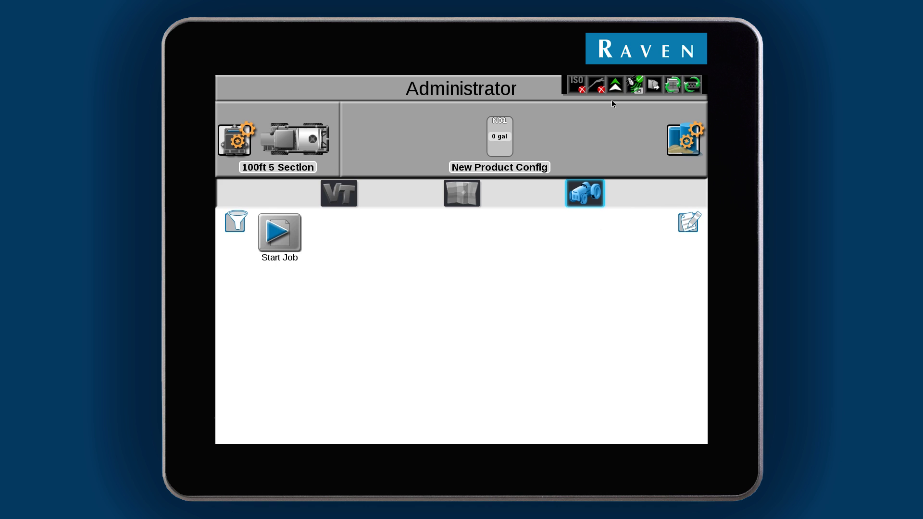
# - Review the AccuBoom settings of the 100ft 5 Section machine configuration
pyautogui.click(236, 139)
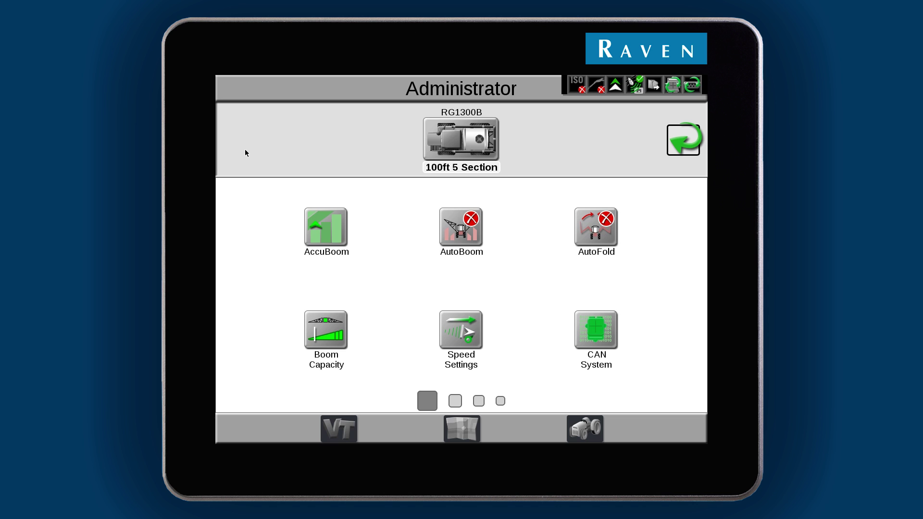
pyautogui.click(337, 229)
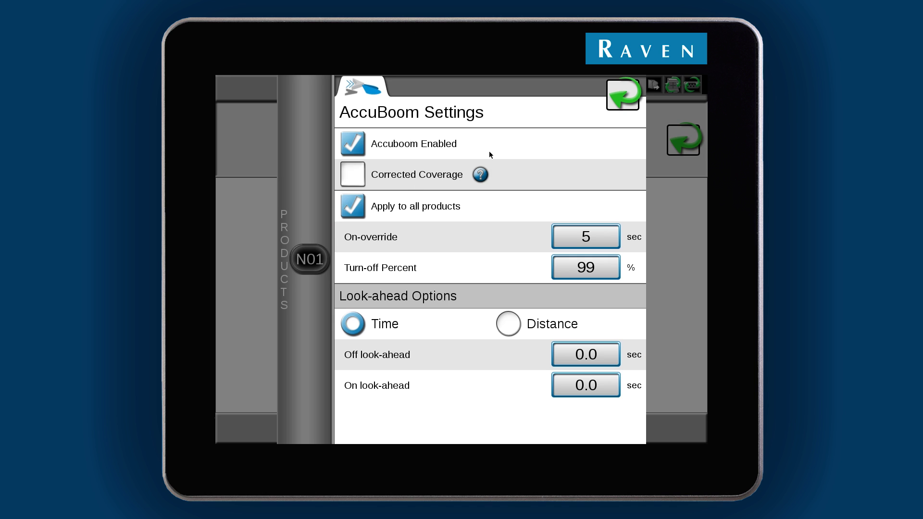
pyautogui.click(612, 106)
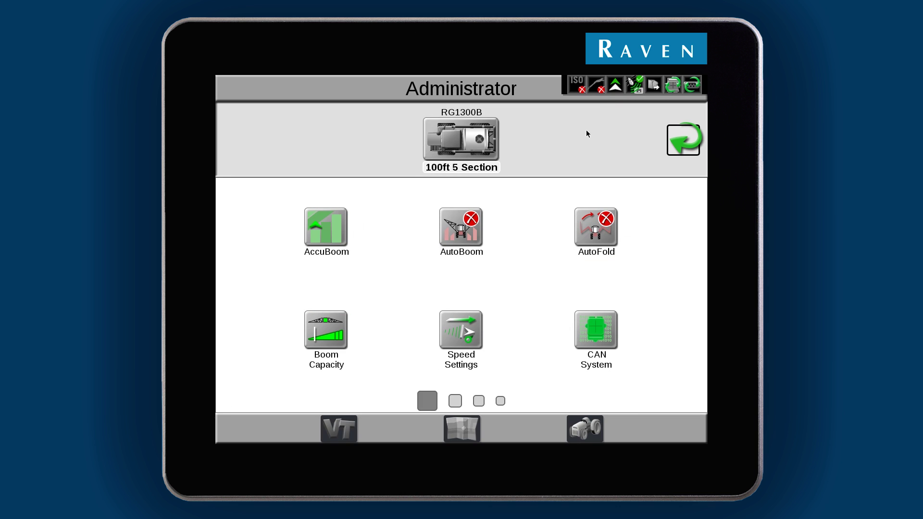
# - Set the radar speed calibration to 805 in the speed settings and keep GPS as the speed sensor type
pyautogui.click(476, 326)
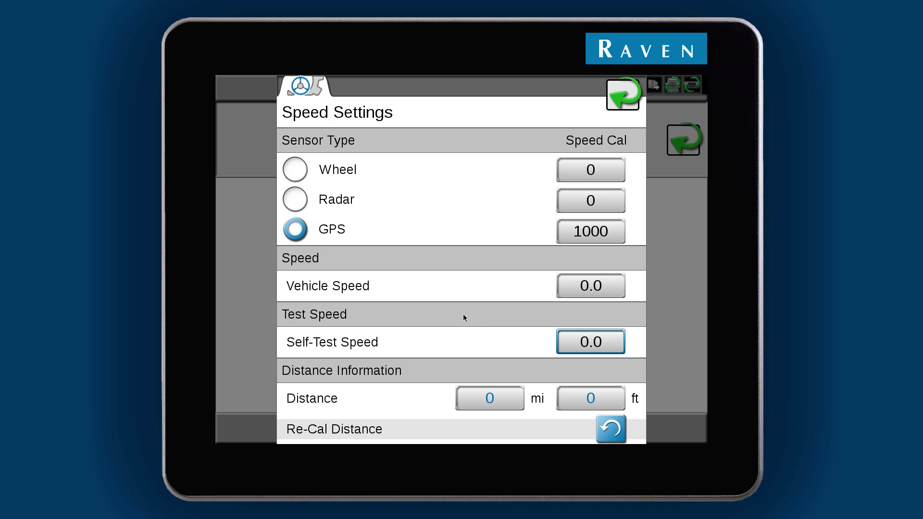
pyautogui.click(304, 204)
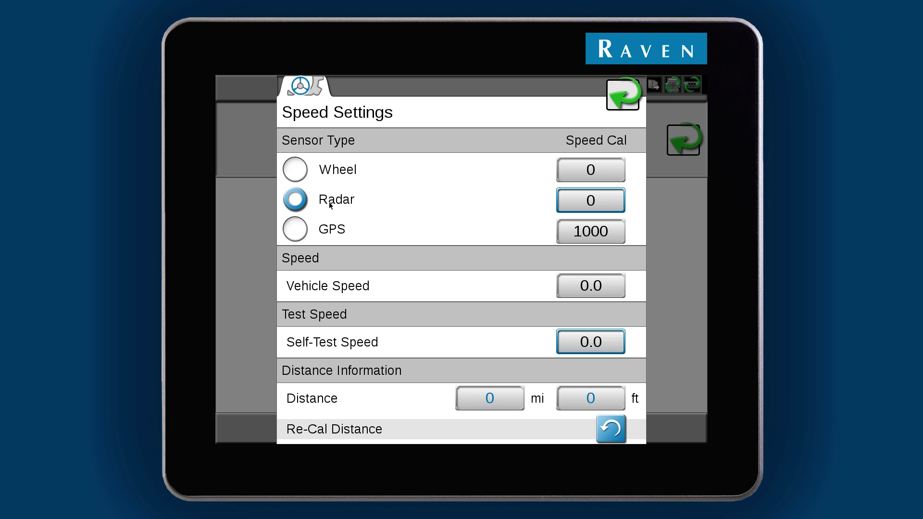
pyautogui.click(595, 201)
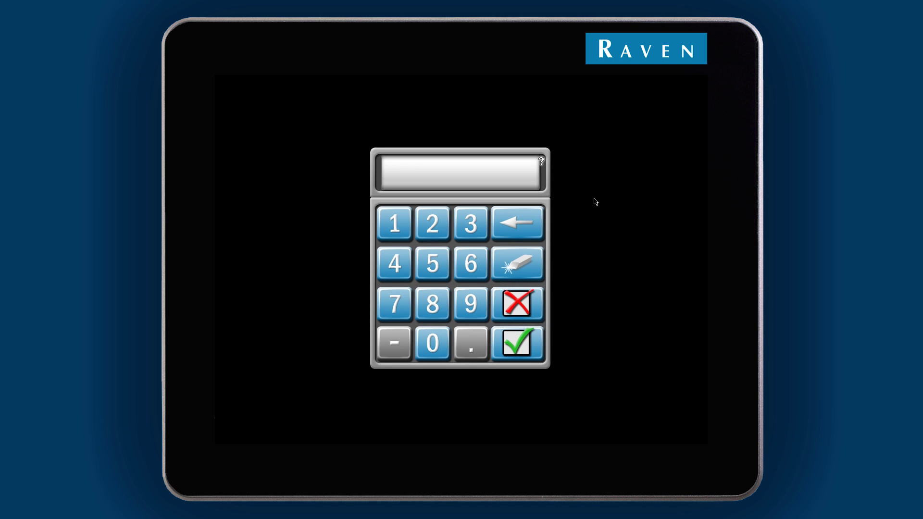
pyautogui.write('805')
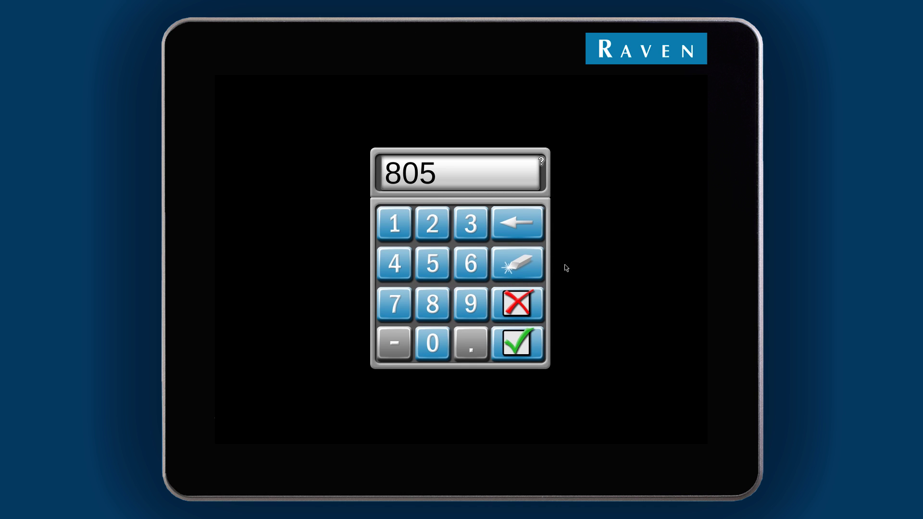
pyautogui.click(518, 344)
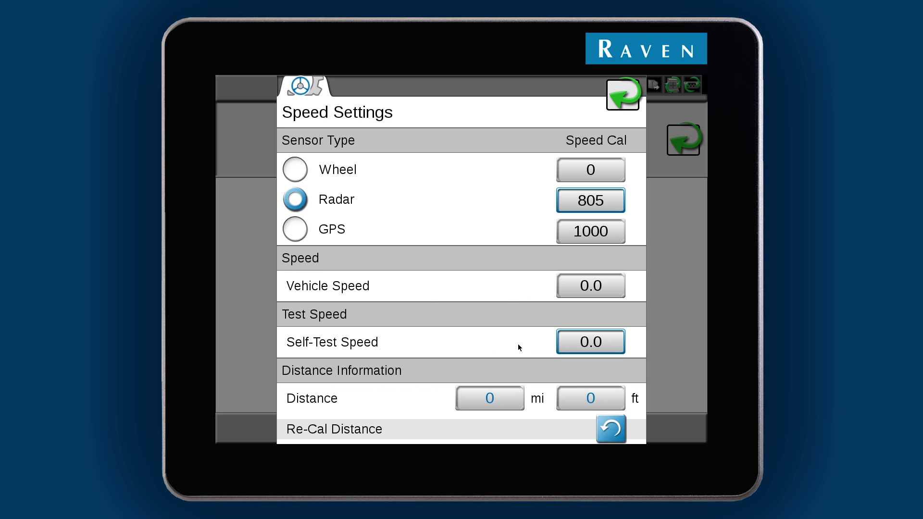
pyautogui.click(298, 231)
pyautogui.click(303, 232)
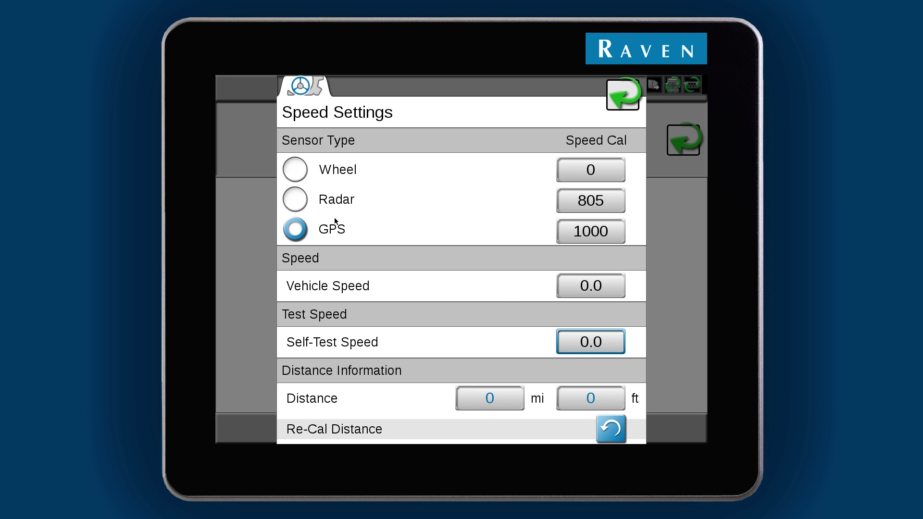
pyautogui.click(622, 105)
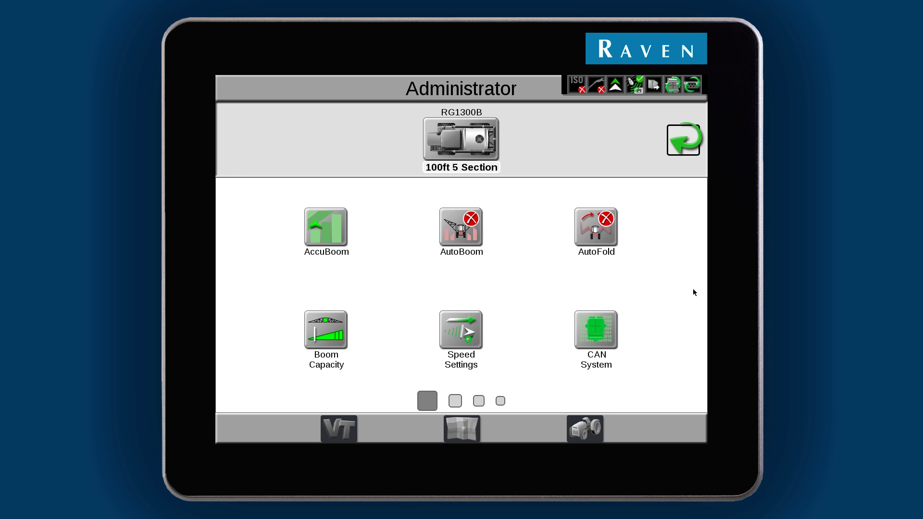
# - Review the generic GPS receiver's solution information and its differential correction source
pyautogui.moveTo(693, 292); pyautogui.dragTo(277, 287)
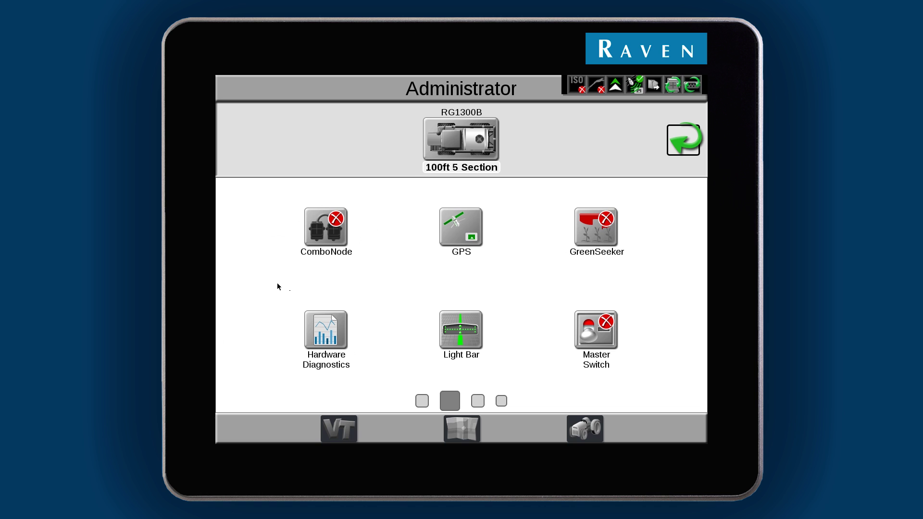
pyautogui.click(466, 243)
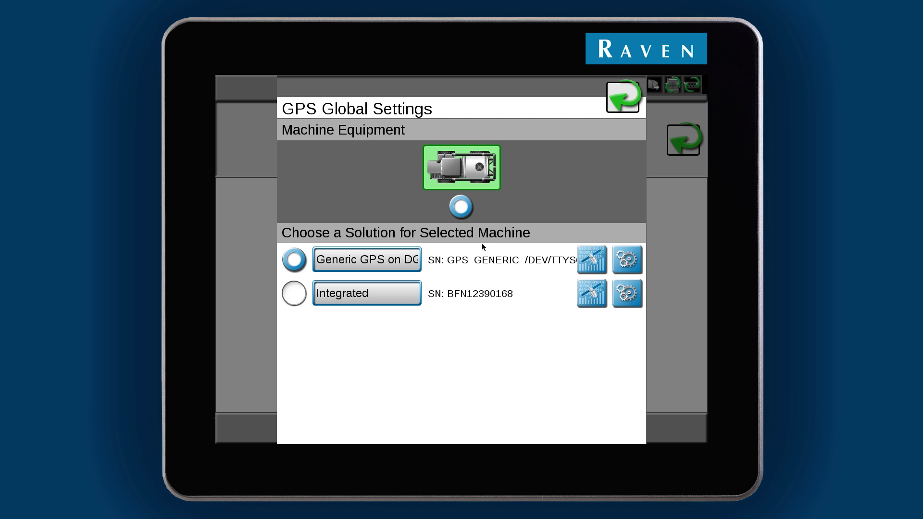
pyautogui.click(589, 264)
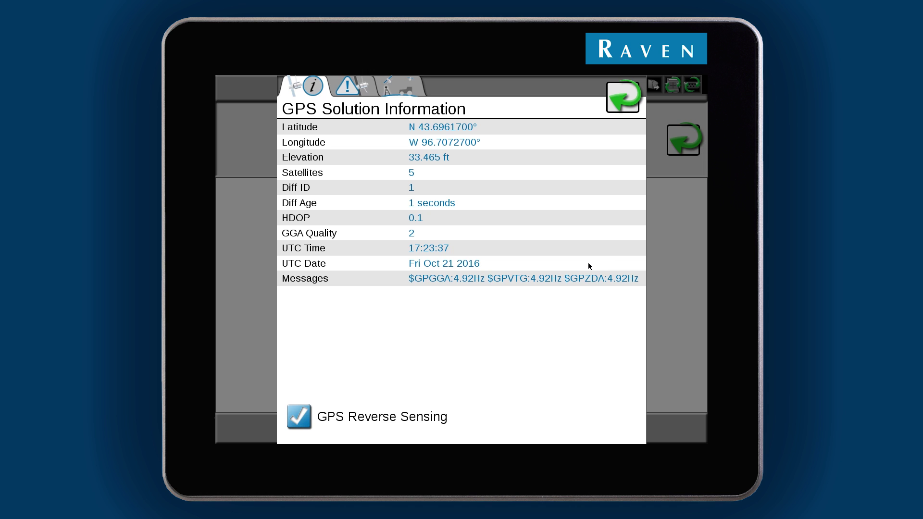
pyautogui.click(409, 92)
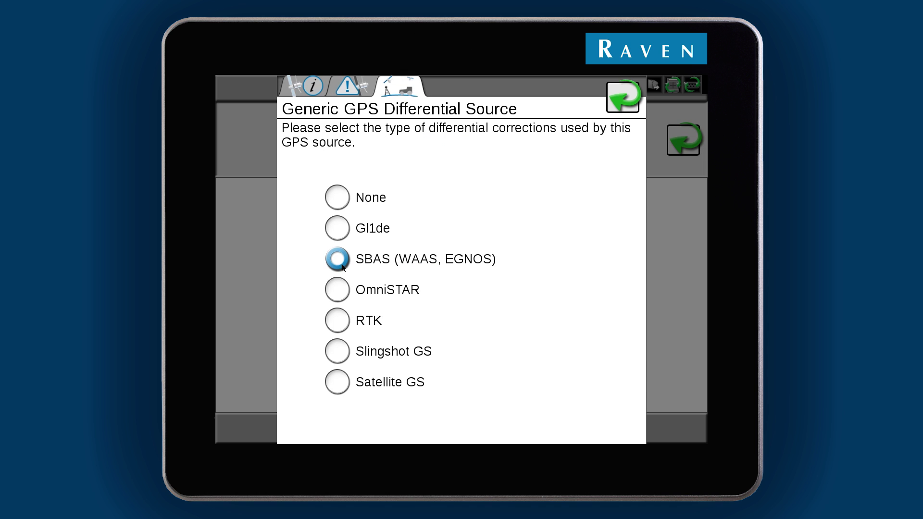
pyautogui.click(616, 105)
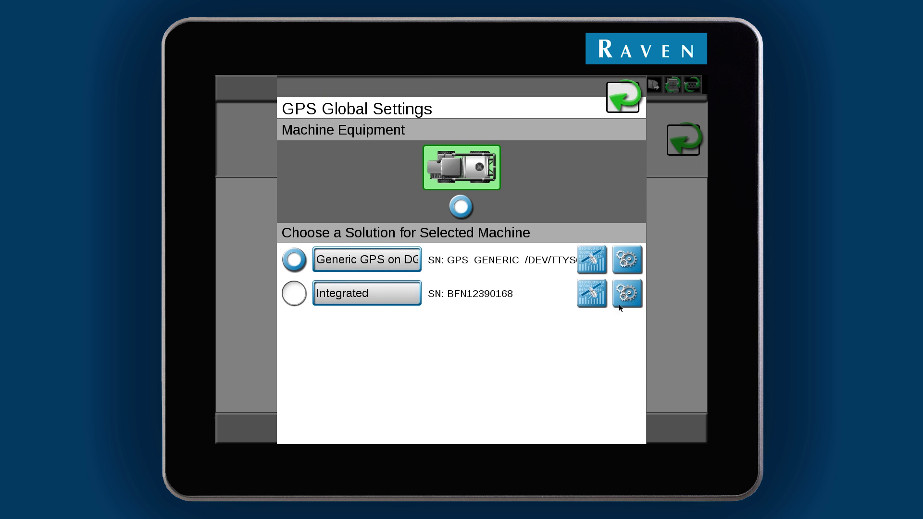
# - Select SBAS as the differential source for the integrated GPS receiver and close the GPS settings
pyautogui.click(631, 302)
pyautogui.click(297, 198)
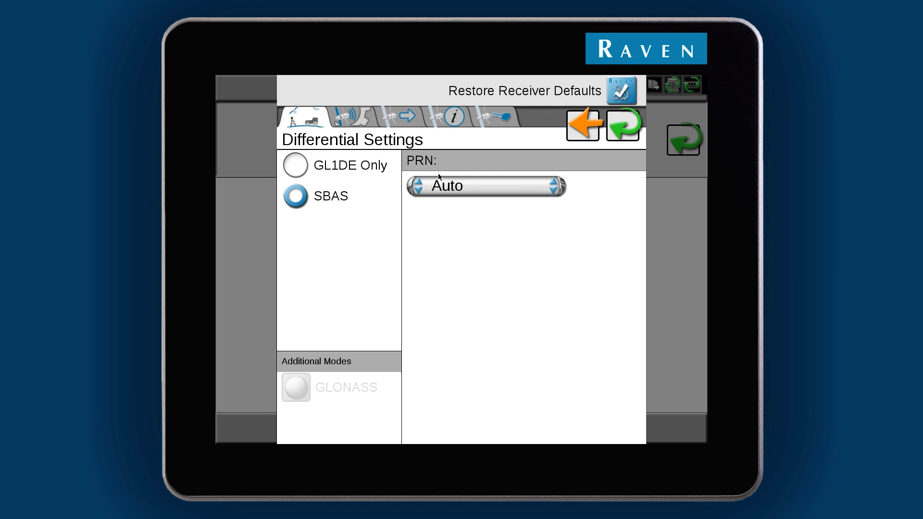
pyautogui.click(626, 131)
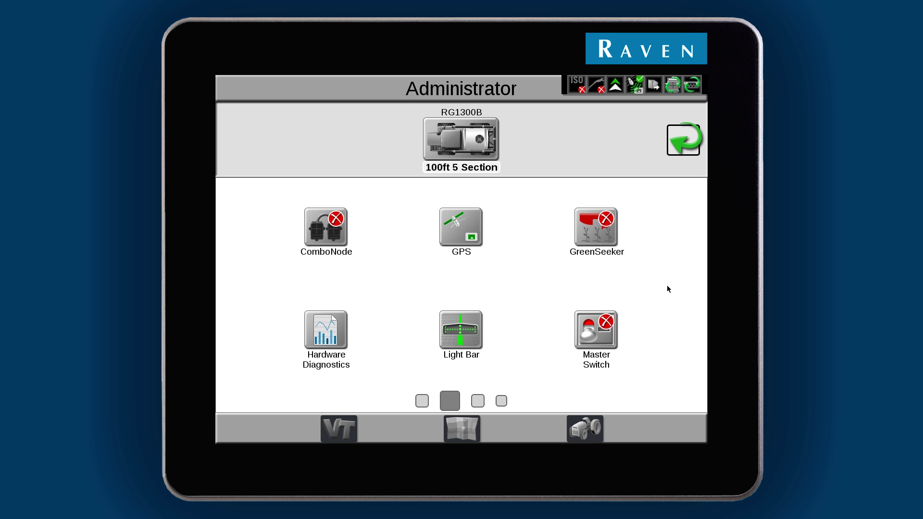
# - In product control, set product N01's application type to Liquid and its tank capacity to 660 gal
pyautogui.moveTo(669, 285); pyautogui.dragTo(370, 286)
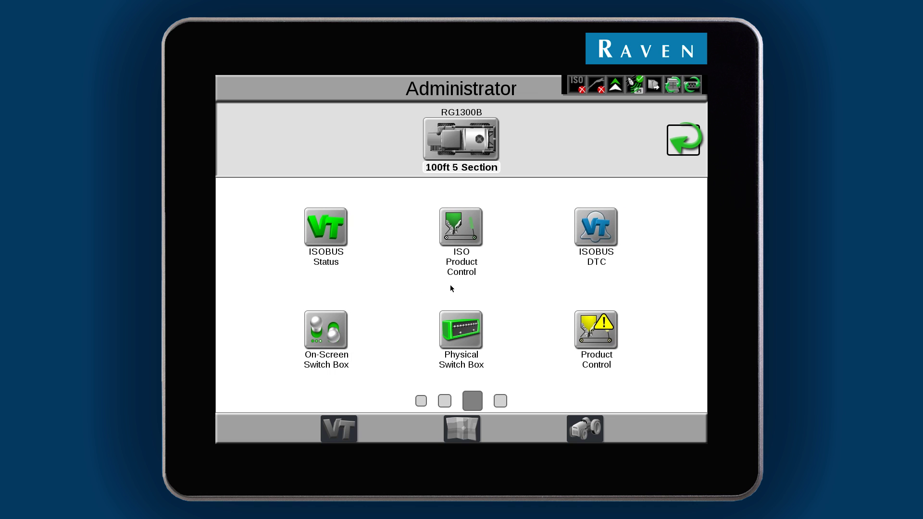
pyautogui.click(594, 330)
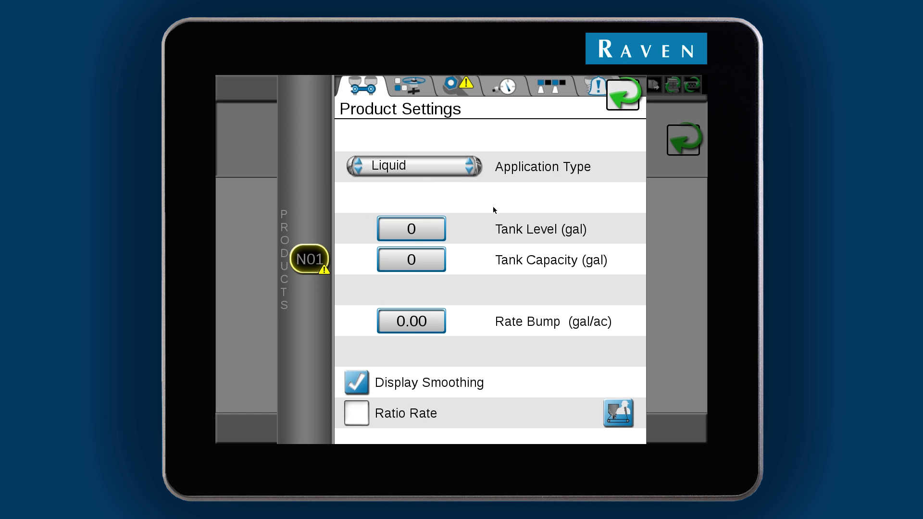
pyautogui.click(471, 171)
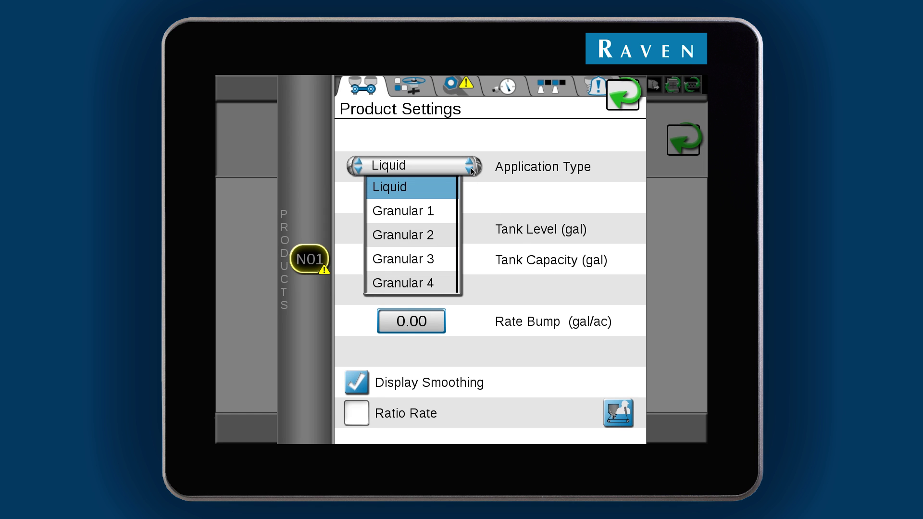
pyautogui.click(451, 186)
pyautogui.click(437, 255)
pyautogui.write('6')
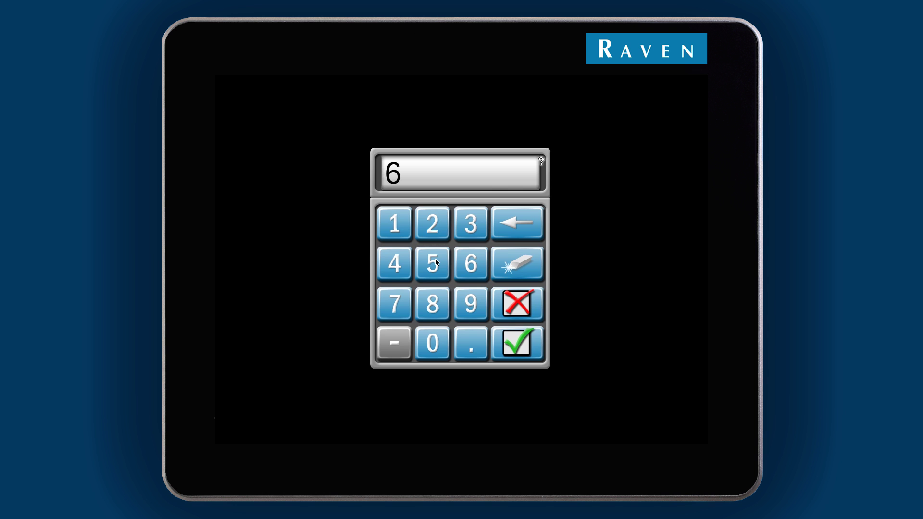
pyautogui.write('60')
pyautogui.click(518, 339)
# - Set the product's tank level to 660 gal and its rate bump to 3 gal/ac
pyautogui.click(435, 231)
pyautogui.write('660')
pyautogui.click(518, 340)
pyautogui.click(441, 327)
pyautogui.write('3')
pyautogui.click(511, 354)
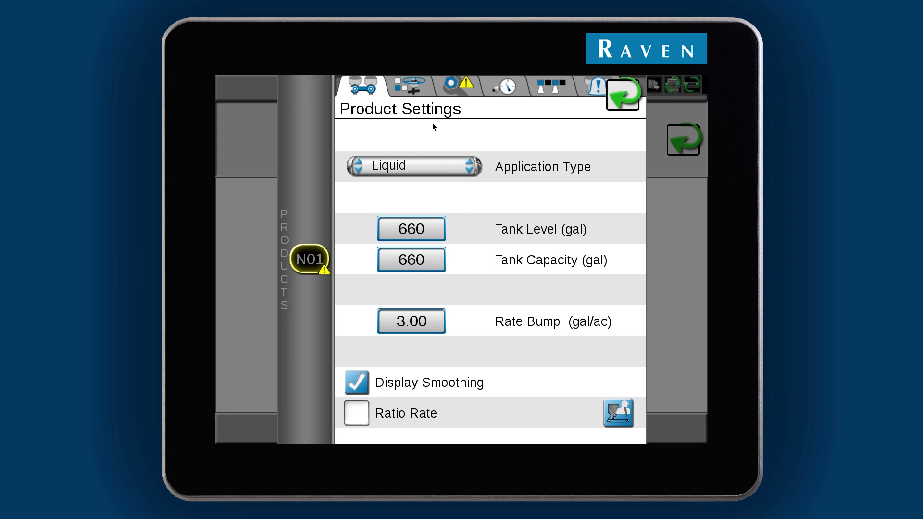
# - Choose Standard as the valve type in the product's valve control settings
pyautogui.click(416, 89)
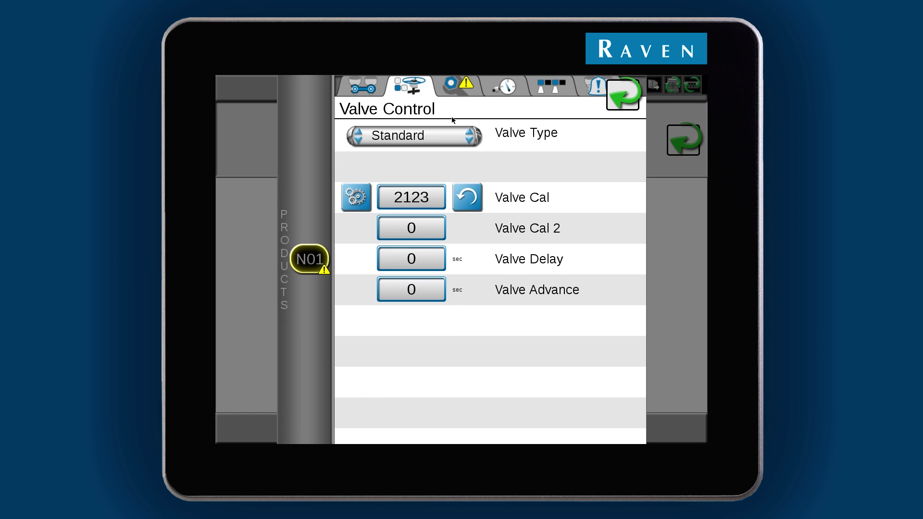
pyautogui.click(470, 137)
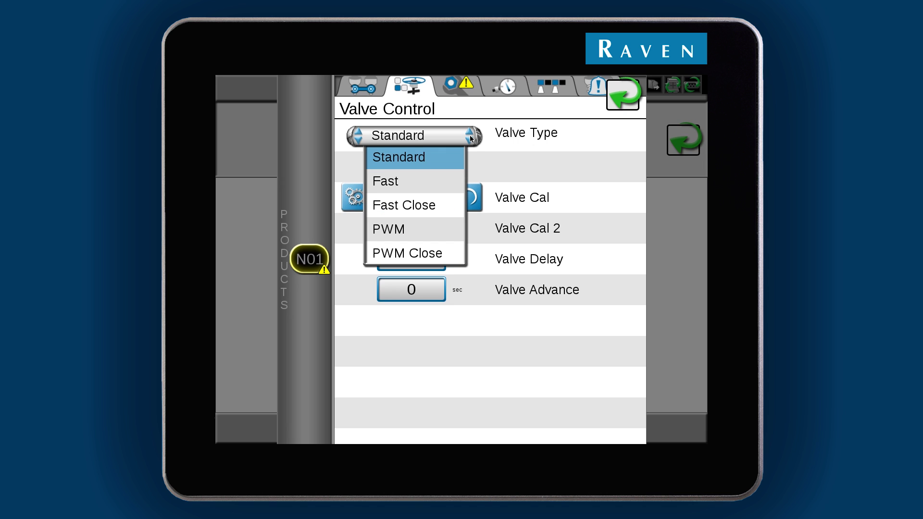
pyautogui.click(419, 157)
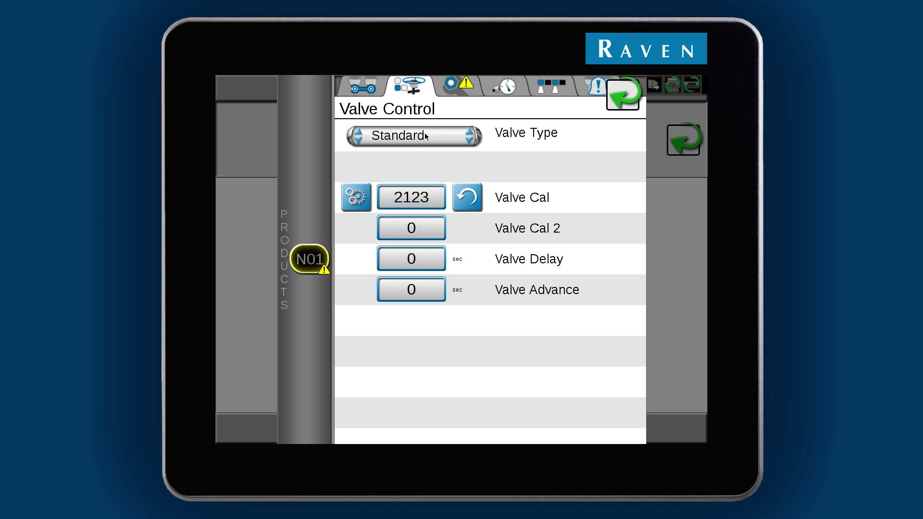
# - Set the product's meter calibration to 720 pulses/10 gal (US)
pyautogui.click(446, 92)
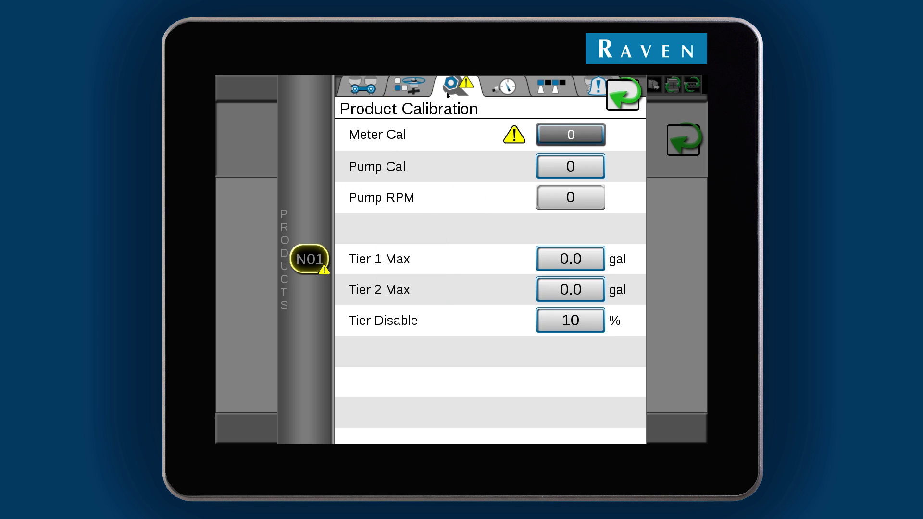
pyautogui.click(573, 135)
pyautogui.click(428, 185)
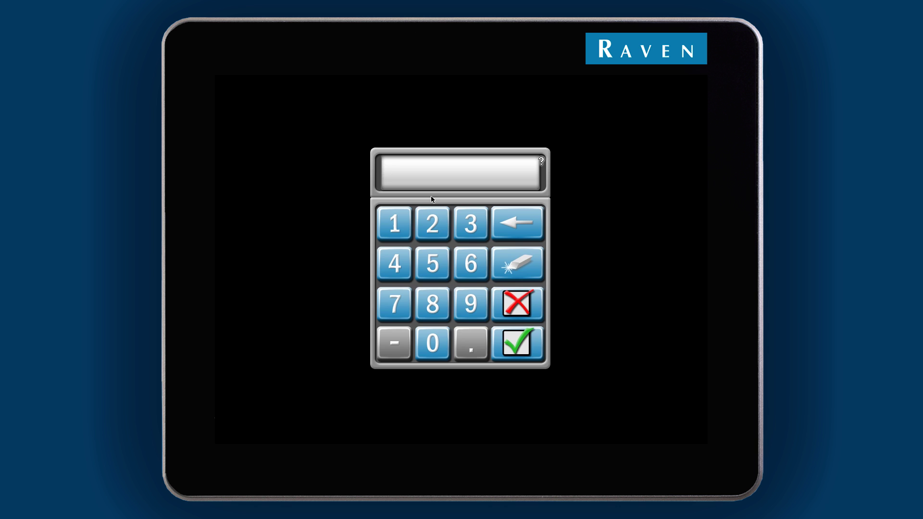
pyautogui.write('720')
pyautogui.click(528, 346)
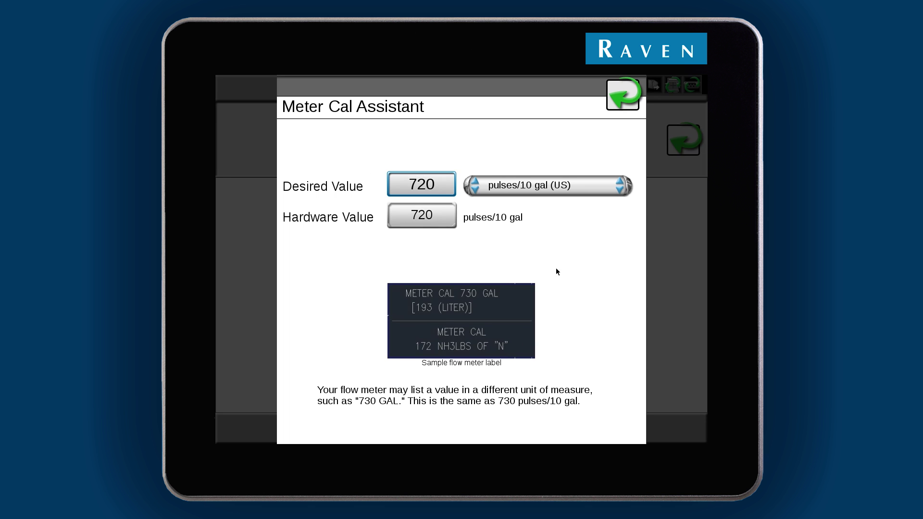
pyautogui.click(622, 99)
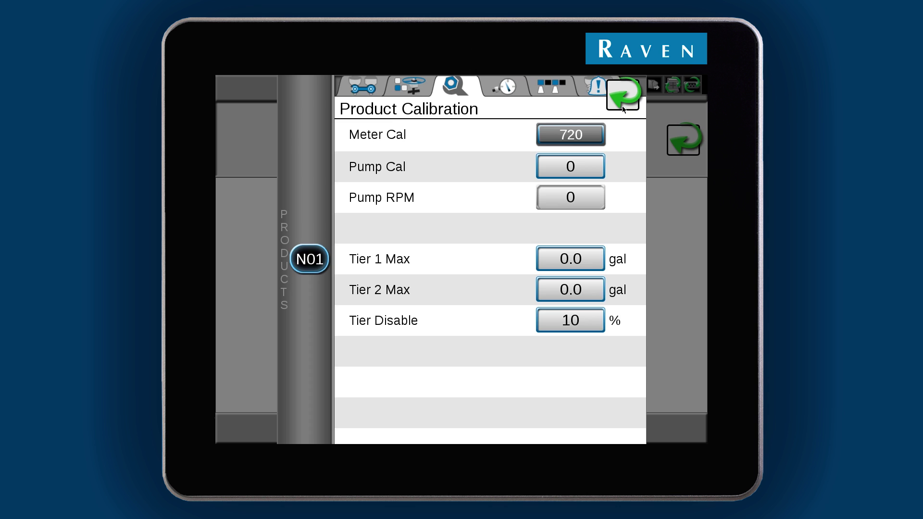
# - Check the product's pressure settings and assign all five boom sections to product N01
pyautogui.click(514, 88)
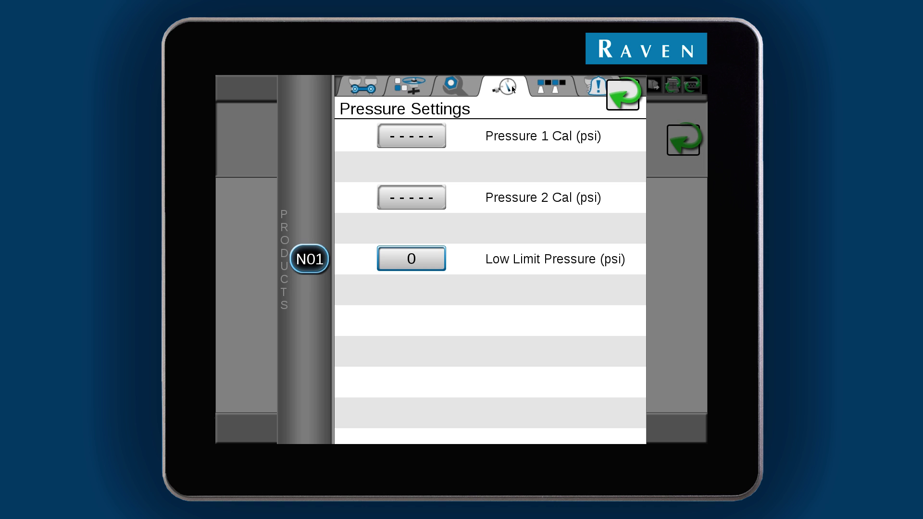
pyautogui.click(551, 89)
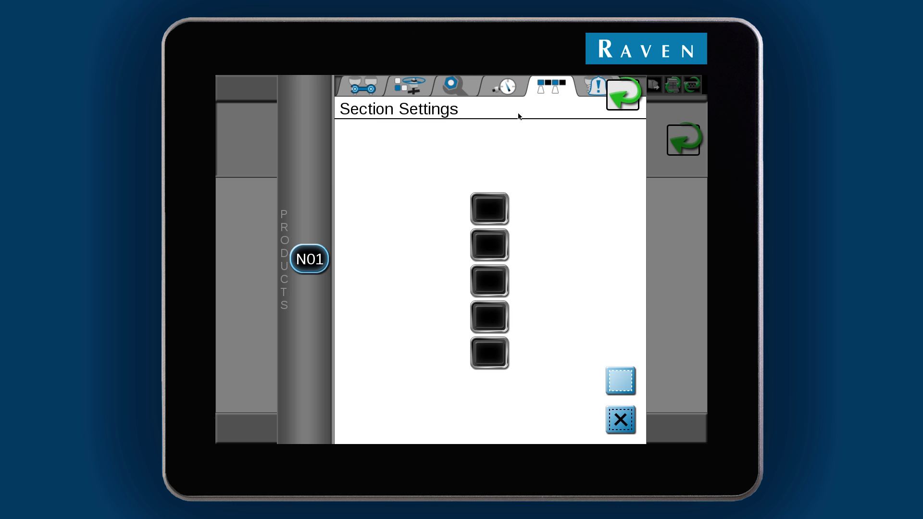
pyautogui.click(487, 217)
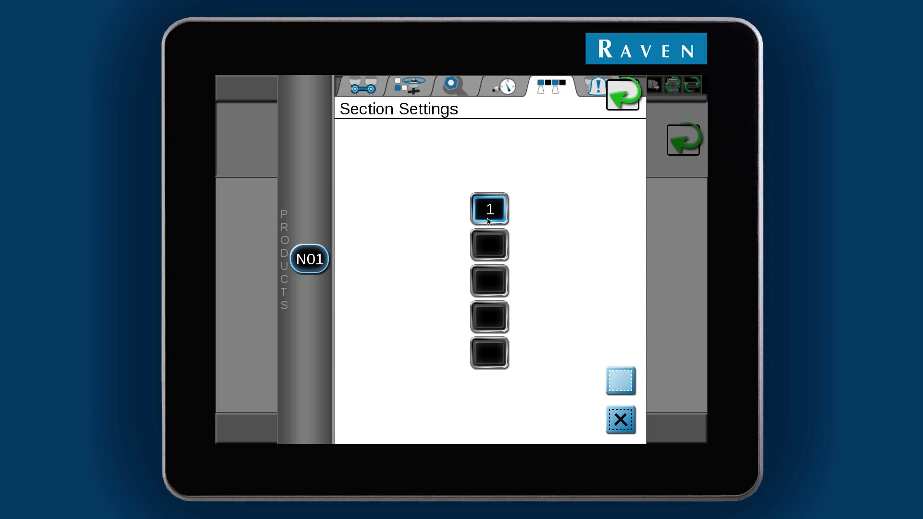
pyautogui.click(493, 249)
pyautogui.click(626, 385)
pyautogui.click(627, 421)
pyautogui.click(621, 384)
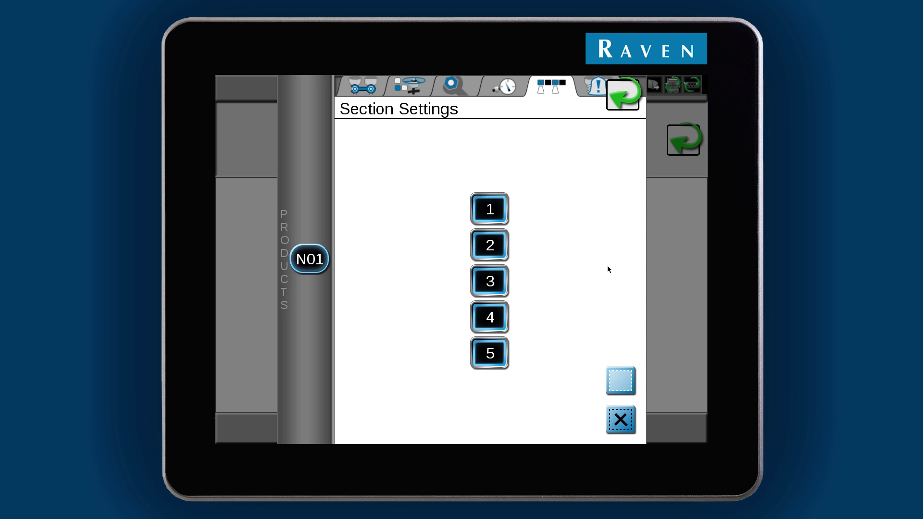
# - Review the product's alarm settings and return to the machine's job start screen
pyautogui.click(593, 91)
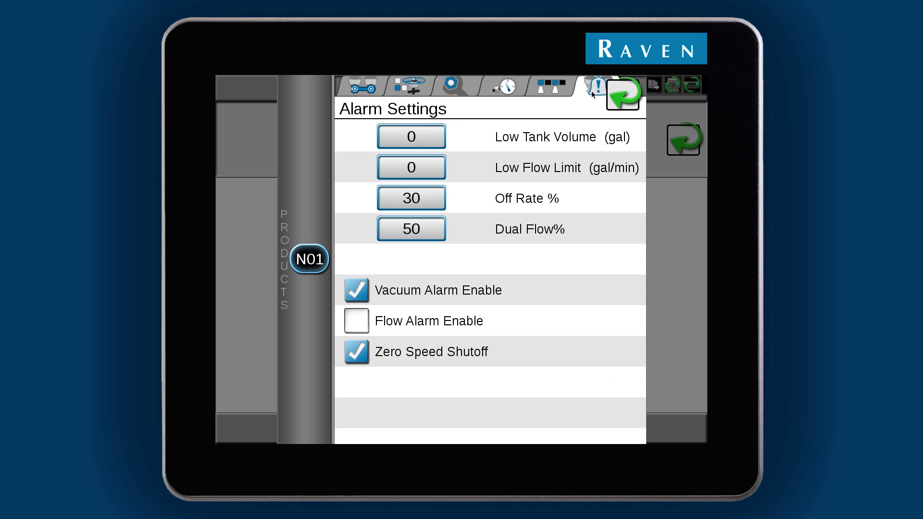
pyautogui.click(619, 92)
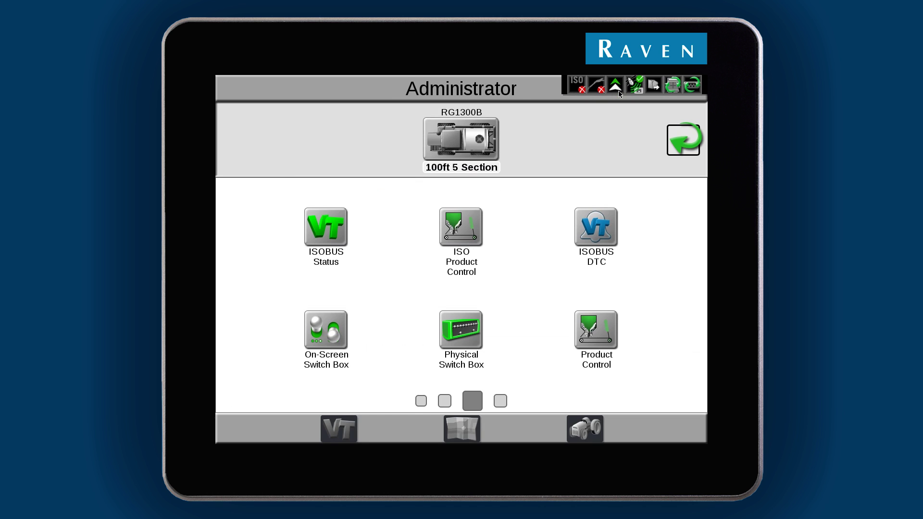
pyautogui.click(584, 423)
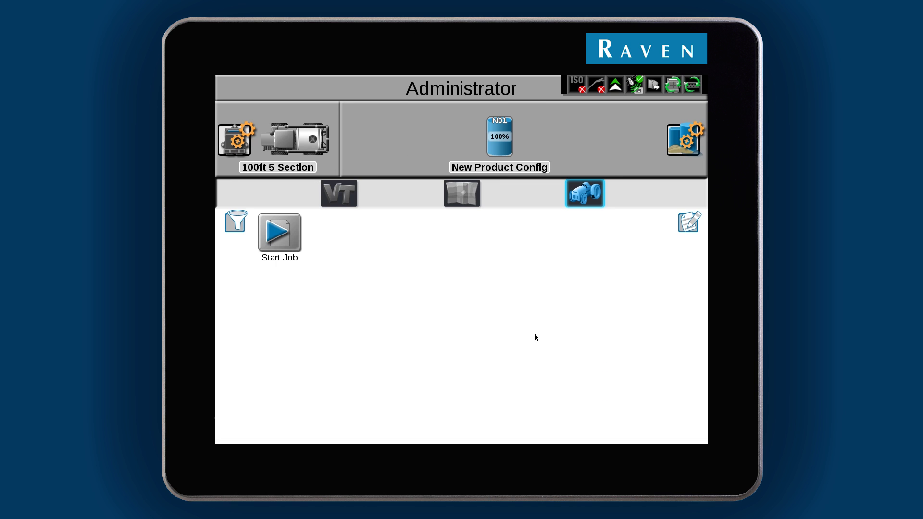